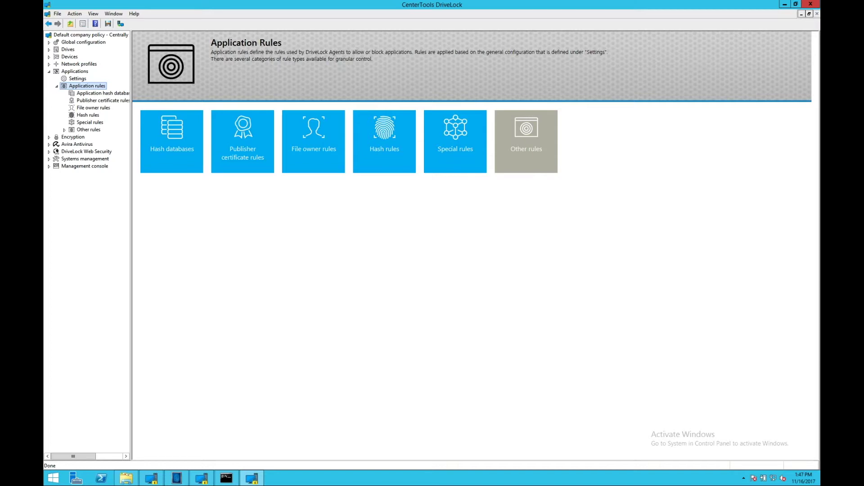
- Open the Hash databases tile to list the Windows 2012 Servers, Windows 7 SP1 and Windows 8 x64 whitelists
click(176, 158)
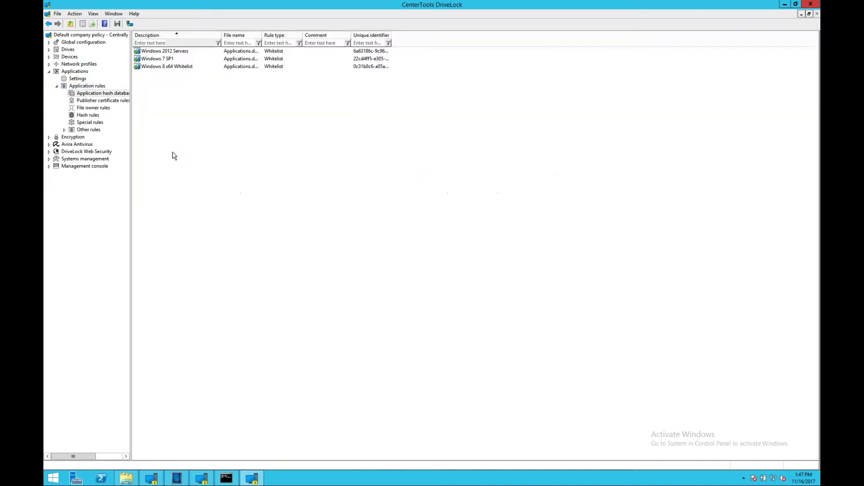
- Open the Windows 7 SP1 database properties: Whitelist type, Applications.dhb file, SHA-256 hashing
click(186, 59)
click(178, 68)
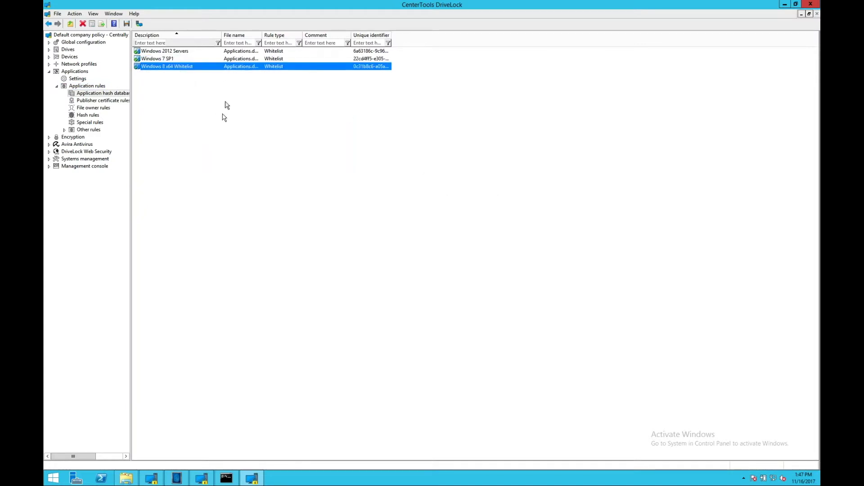
click(360, 80)
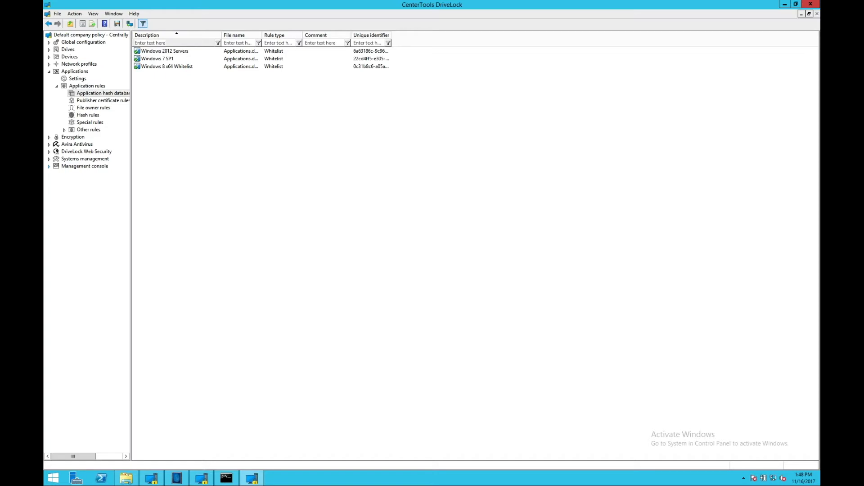
click(157, 60)
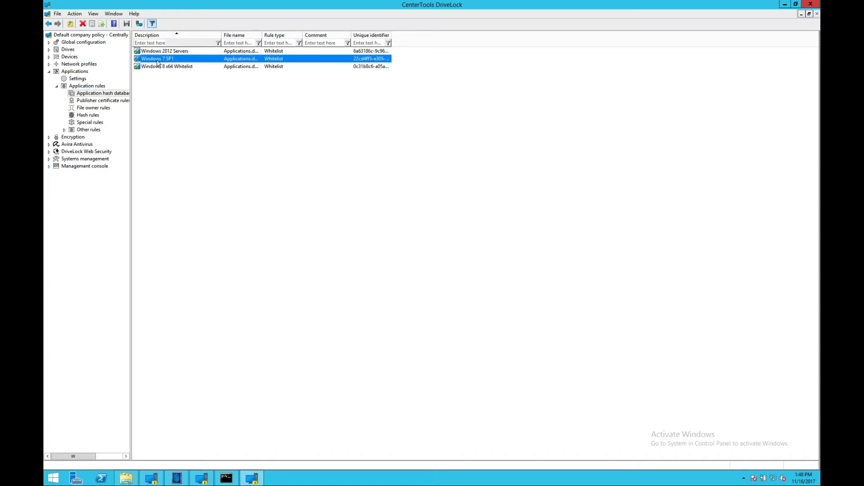
double_click(158, 62)
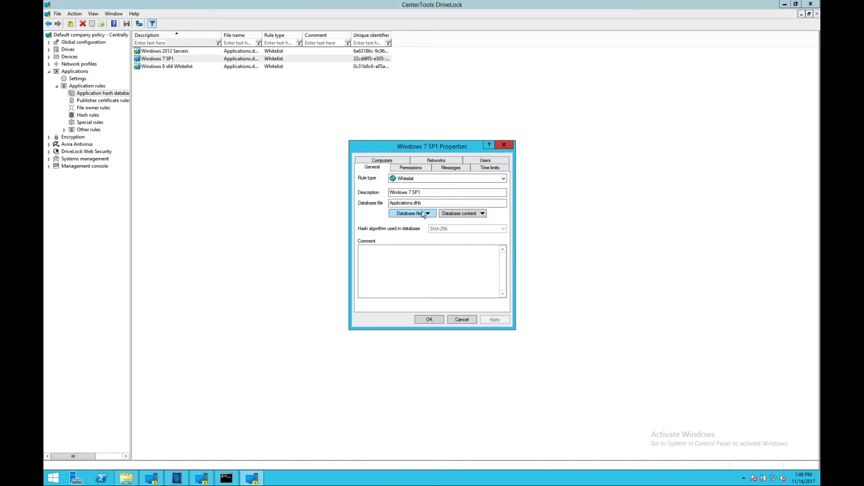
- View the Windows 7 SP1 database content down to c$ > Program Files (x86) > Internet Explorer hashes
click(477, 214)
click(478, 224)
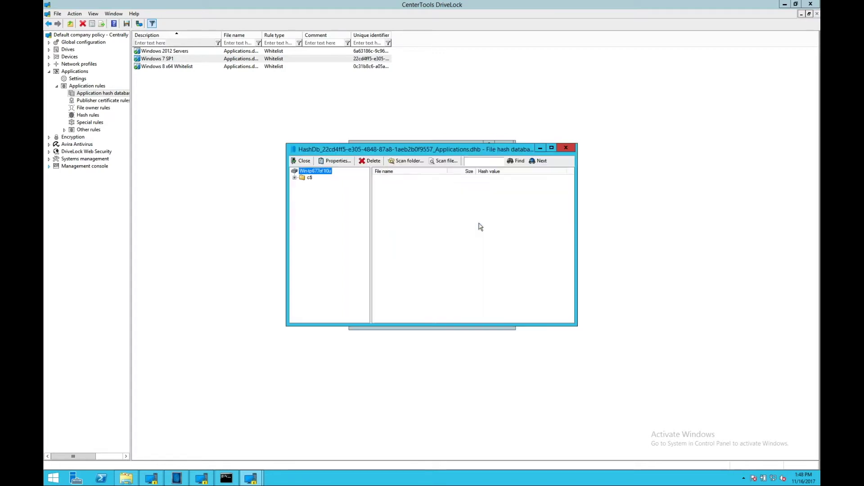
click(295, 178)
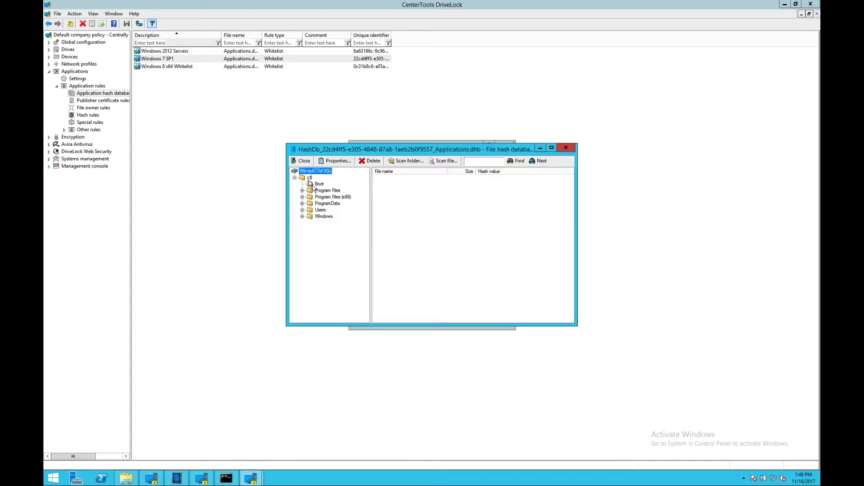
click(317, 184)
click(309, 178)
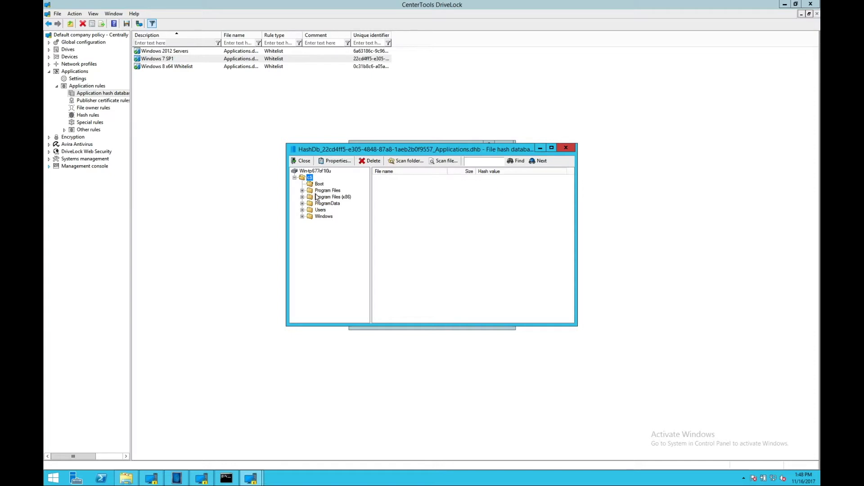
click(315, 198)
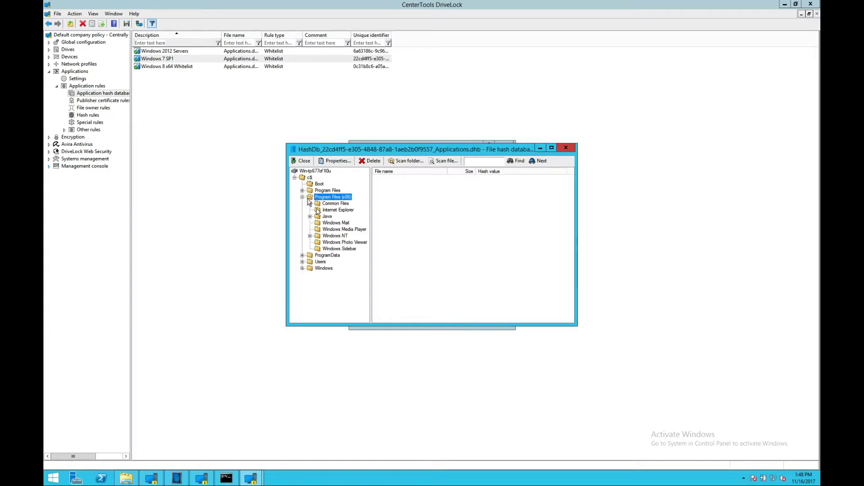
click(318, 210)
click(411, 207)
- Close the database content window and Windows 7 SP1 properties, returning to Application rules
drag(459, 144, 357, 139)
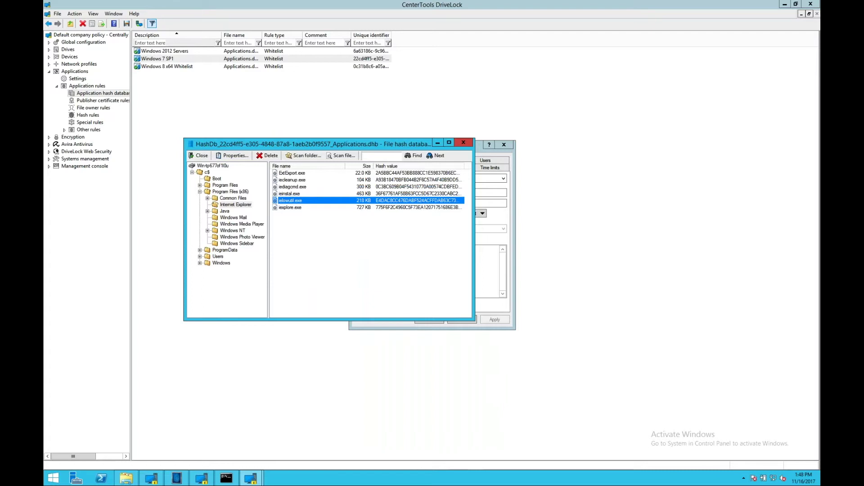
click(463, 142)
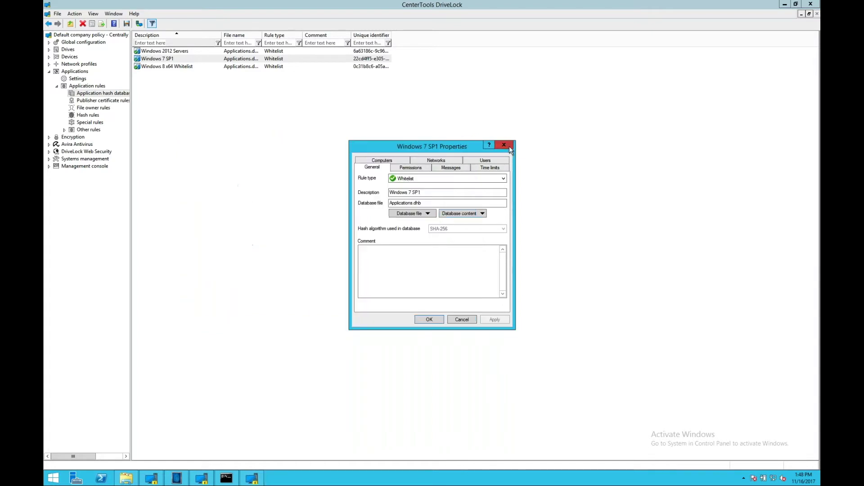
click(510, 148)
click(79, 87)
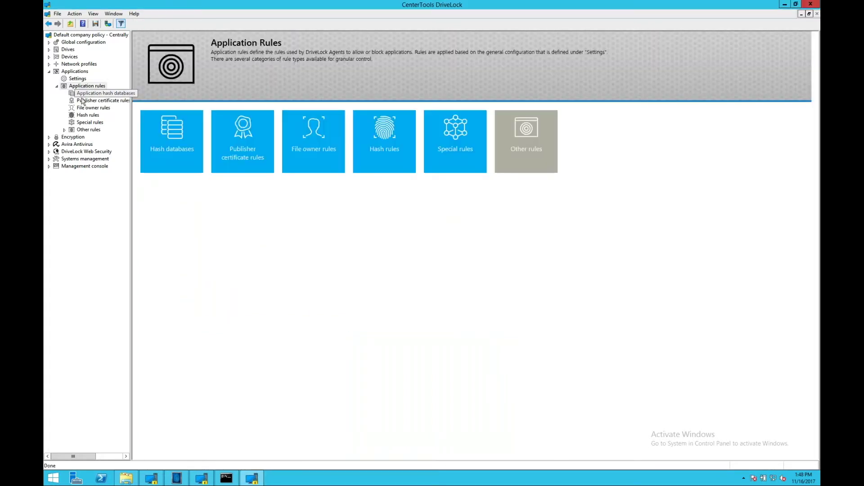
- Review the three publisher certificate rules with a widened Description column, then show the empty File owner rules
mouse_move(243, 147)
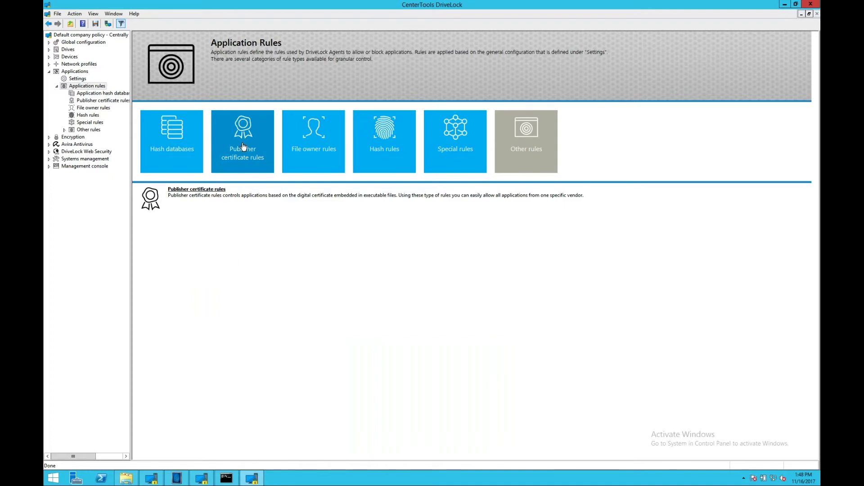
click(243, 147)
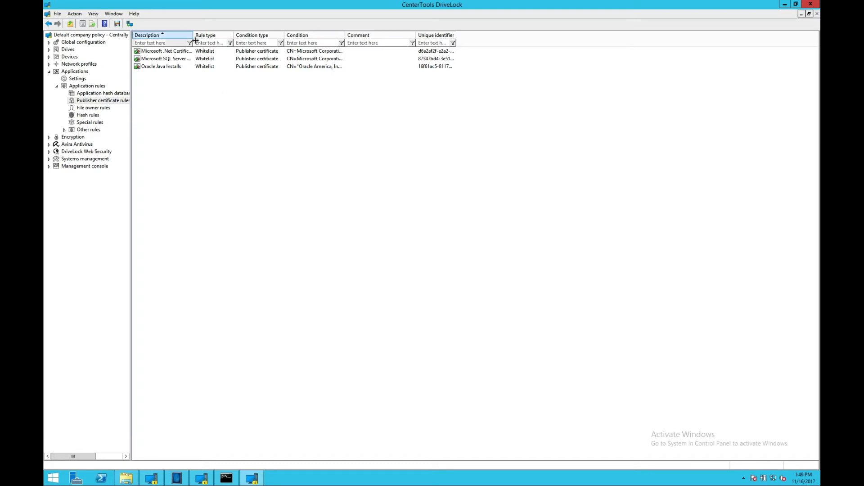
drag(193, 40, 244, 53)
click(352, 61)
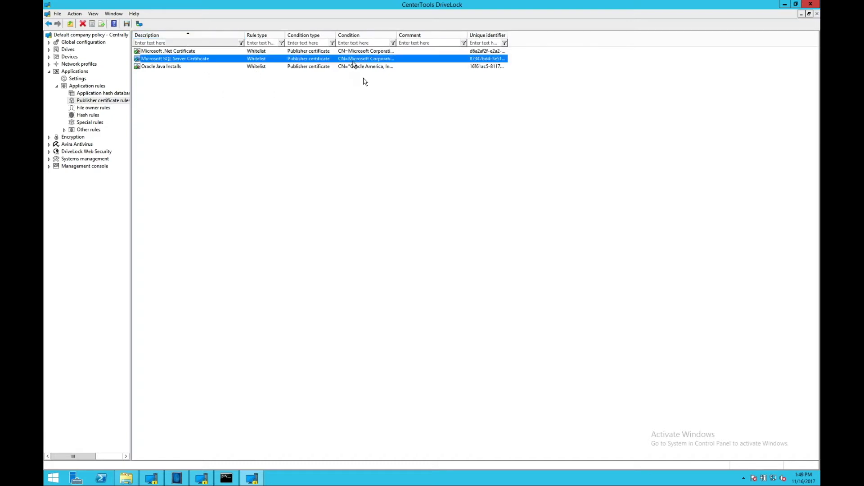
click(97, 110)
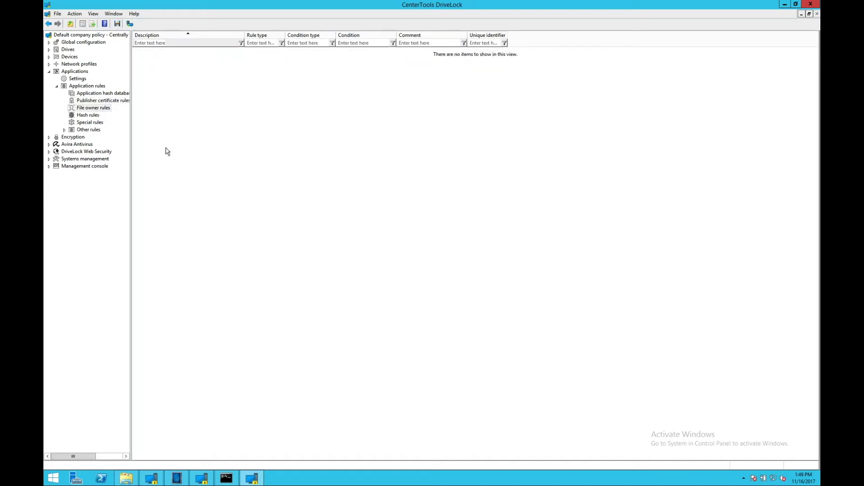
- Look over a New > File owner rule form, discard it, and switch to the Hash rules list
click(256, 140)
right_click(217, 119)
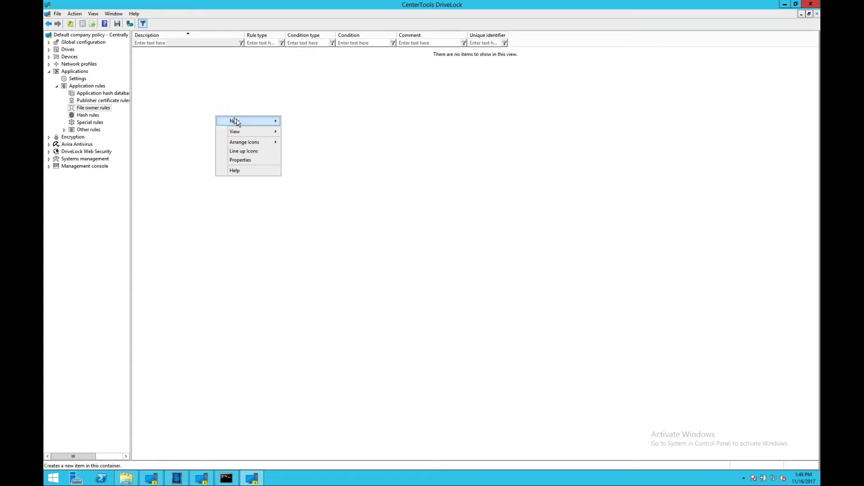
mouse_move(241, 122)
click(314, 123)
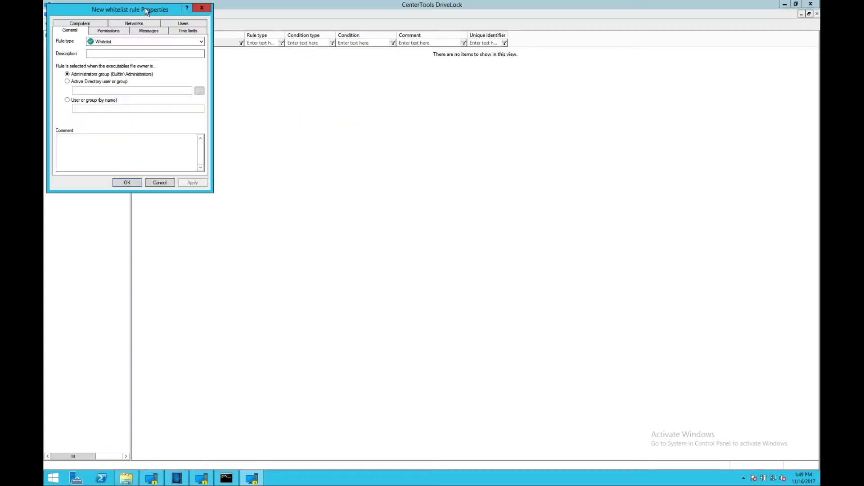
drag(145, 8, 379, 112)
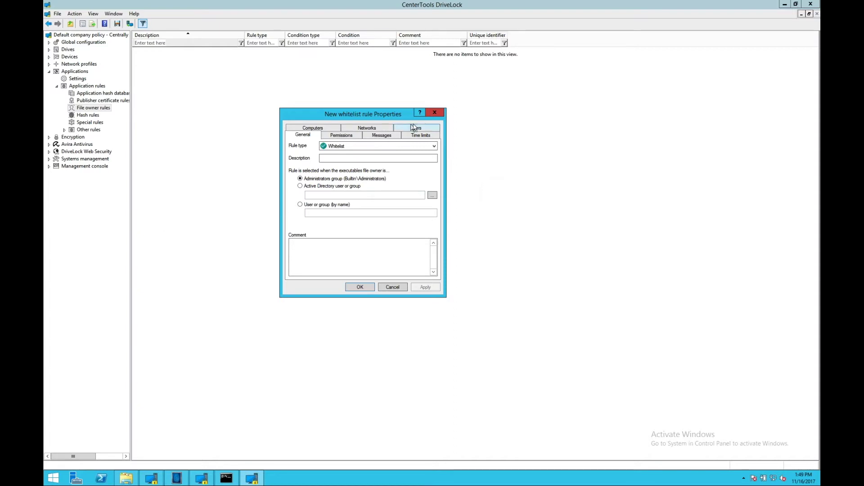
click(435, 113)
click(88, 116)
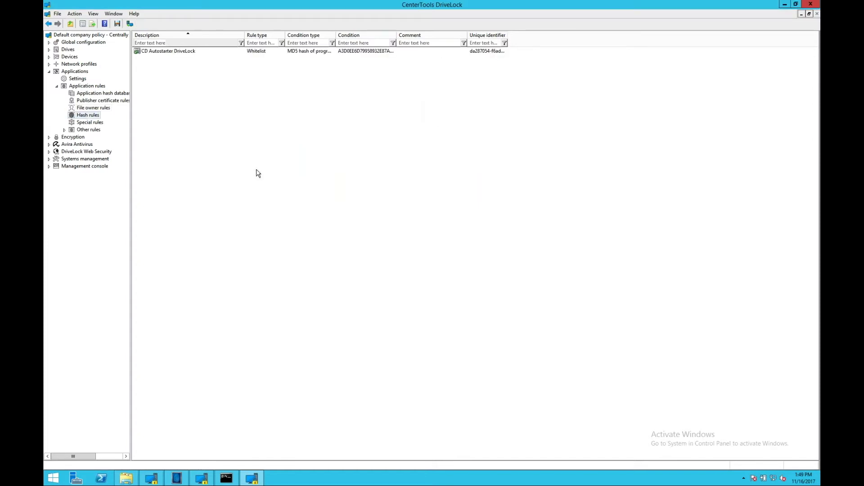
- Draft a new MD5 hash rule filled from running cmd.exe, inspect its hash, and discard it
right_click(220, 150)
mouse_move(237, 153)
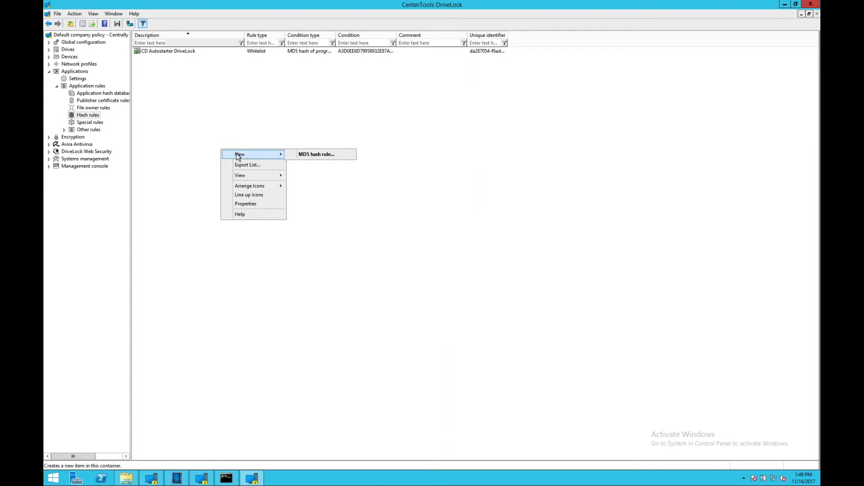
click(336, 156)
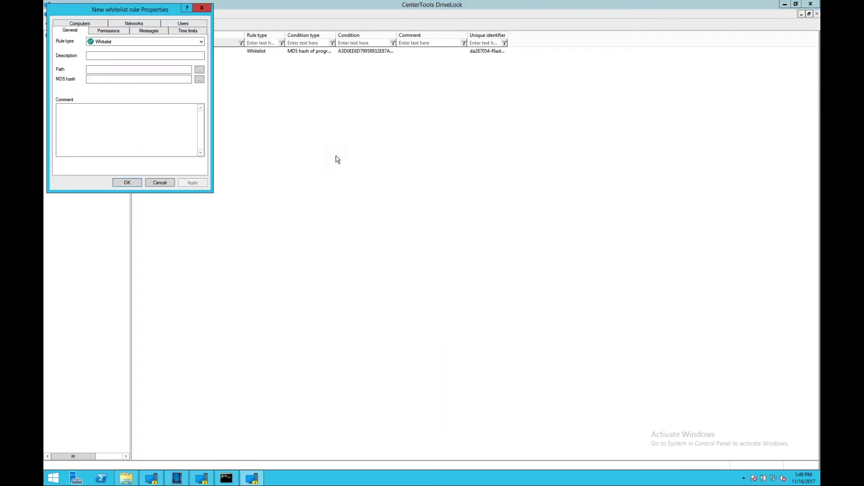
drag(117, 13, 314, 119)
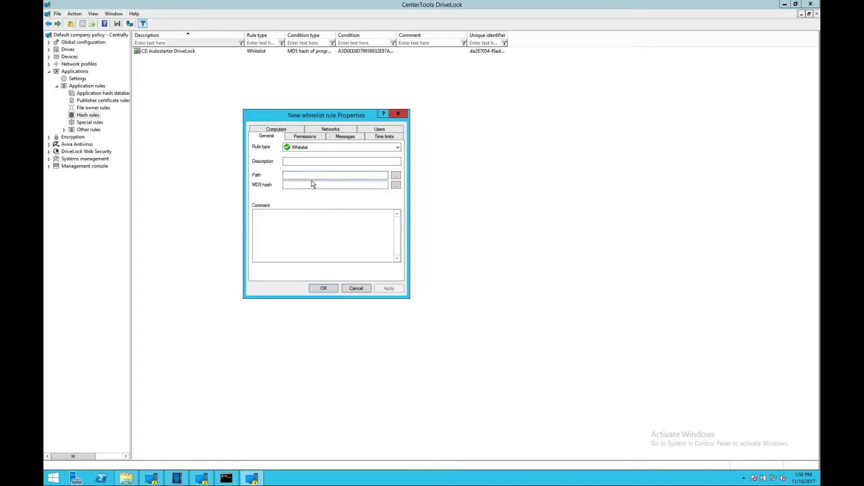
click(396, 187)
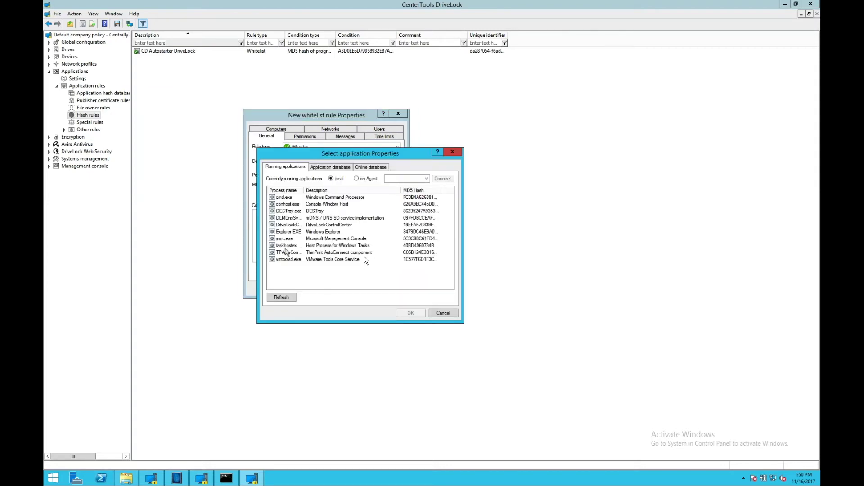
click(373, 220)
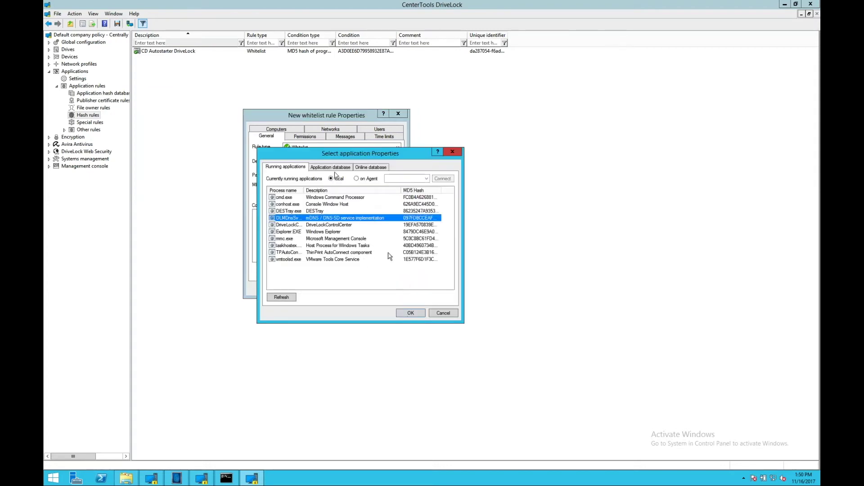
click(335, 198)
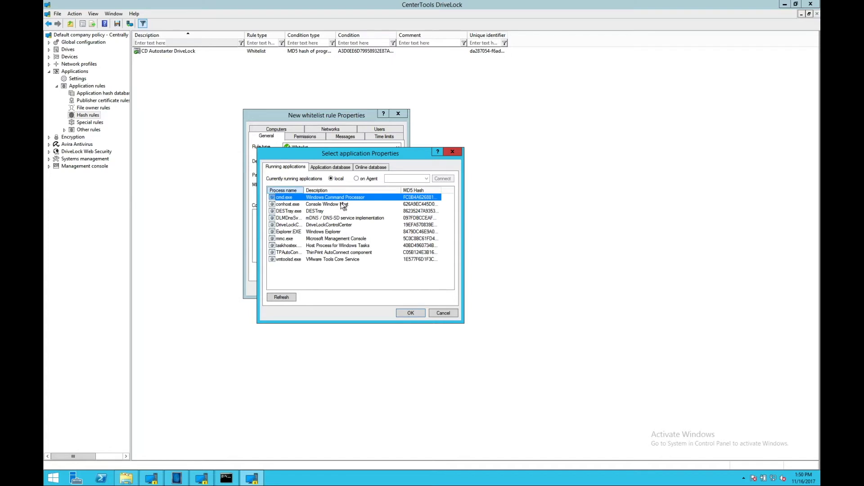
click(413, 312)
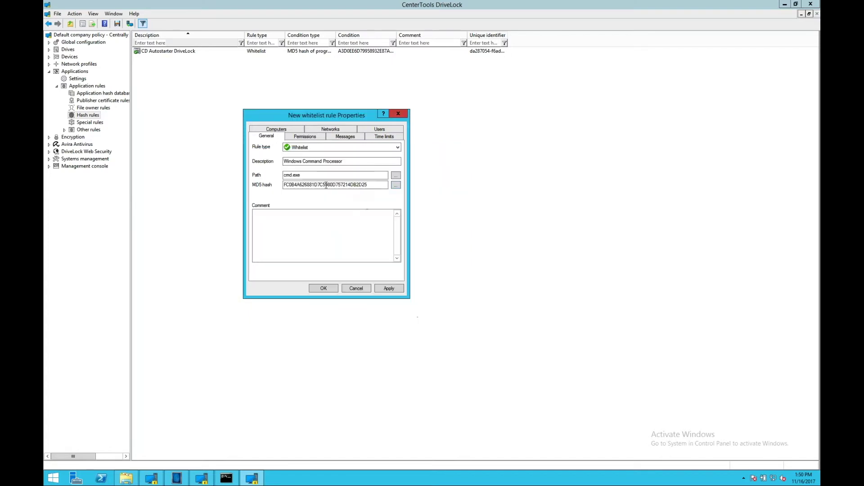
drag(373, 185, 276, 242)
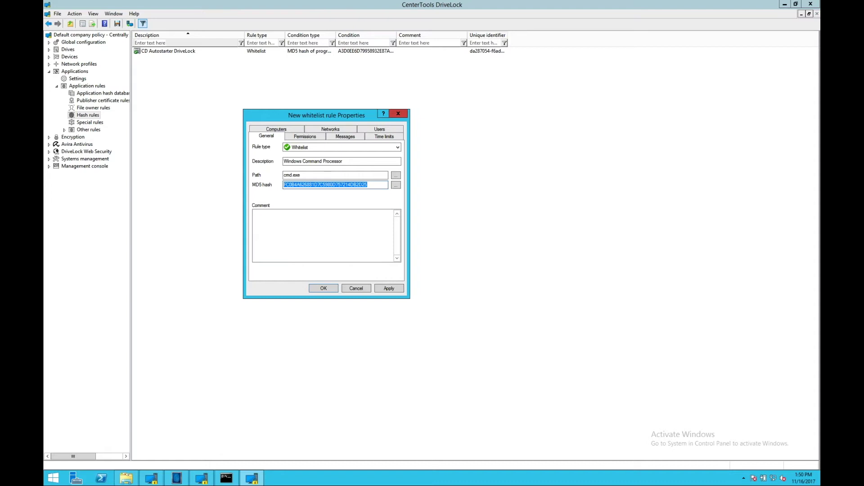
click(400, 115)
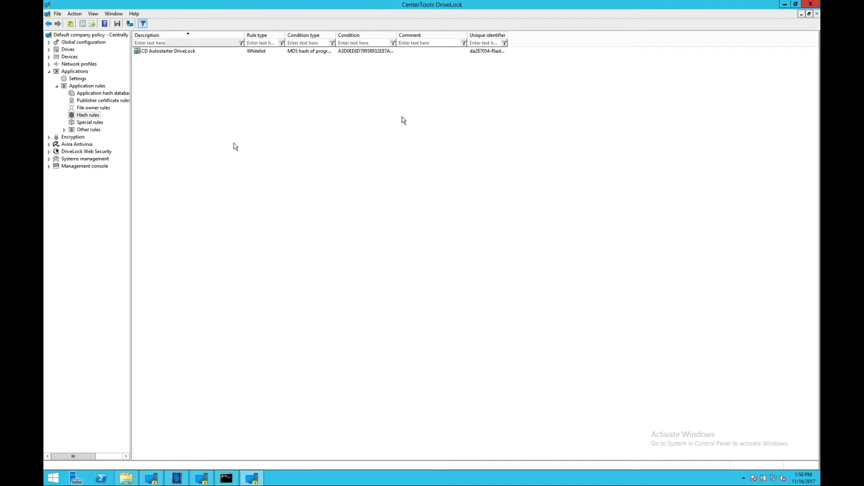
- Show Special rules and inspect Allow automatic updates, Allow Windows OS components and Allow DriveLock components
click(98, 122)
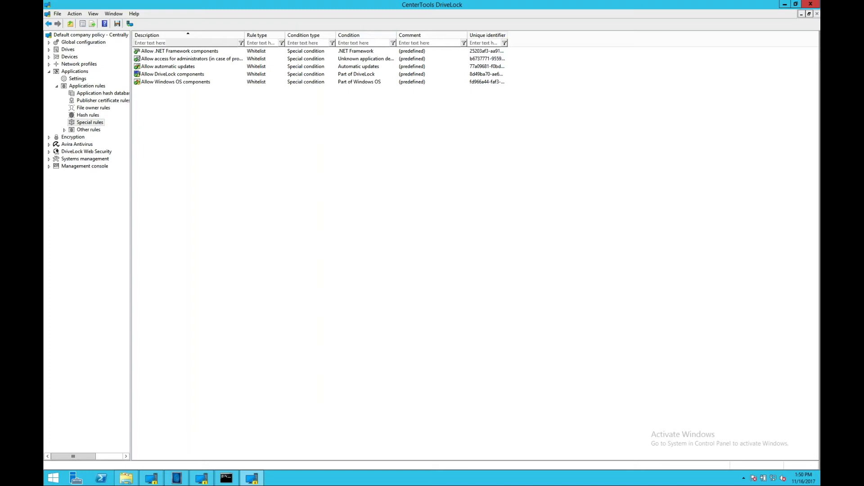
click(189, 67)
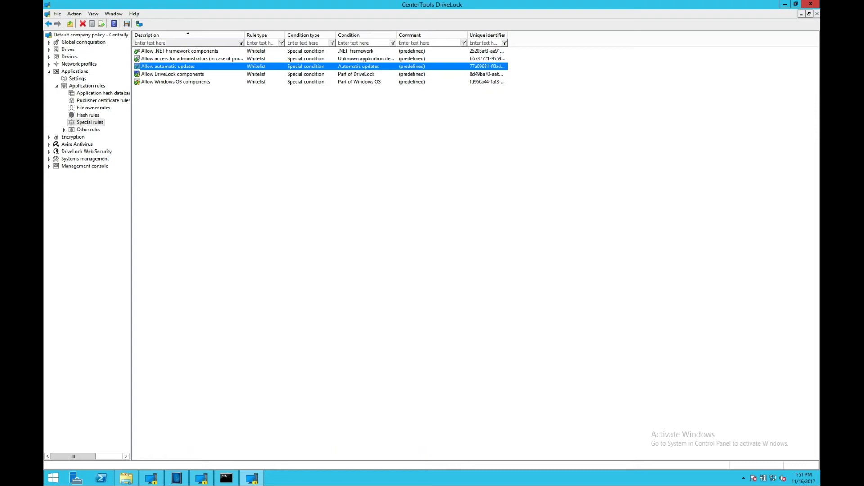
click(192, 84)
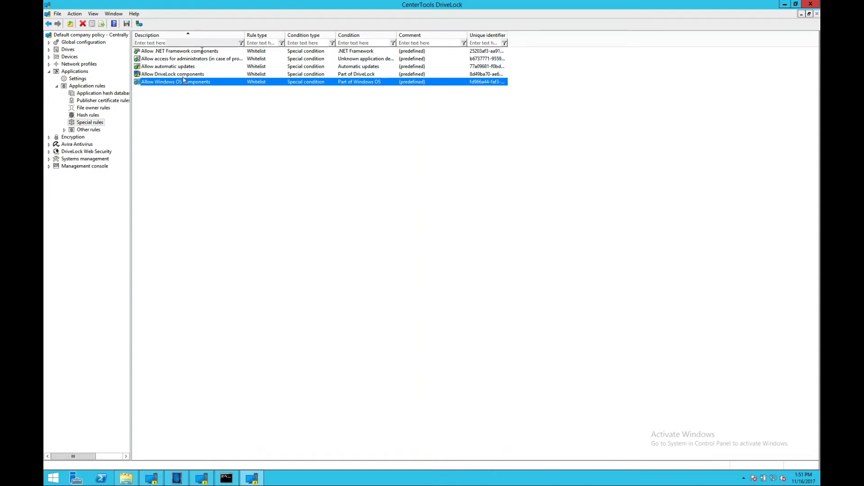
click(196, 75)
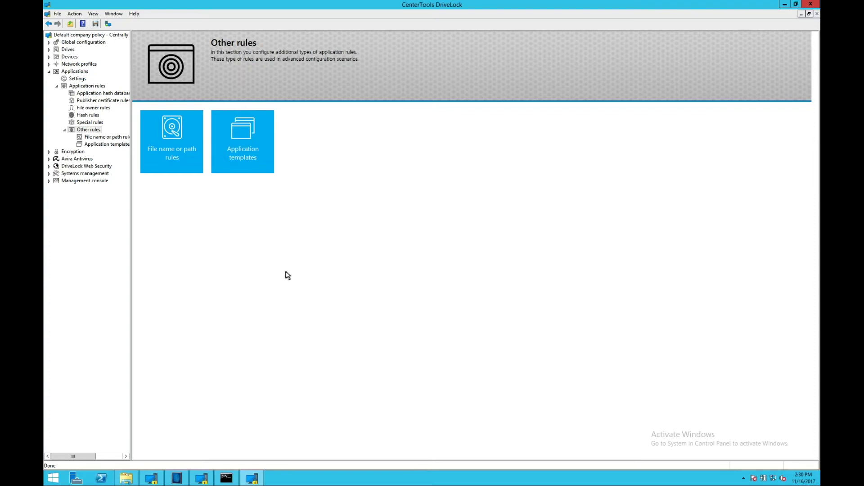
- List the Program Files and Super Special ADMIN Share path rules and glance at the New > File path rule menu
click(176, 166)
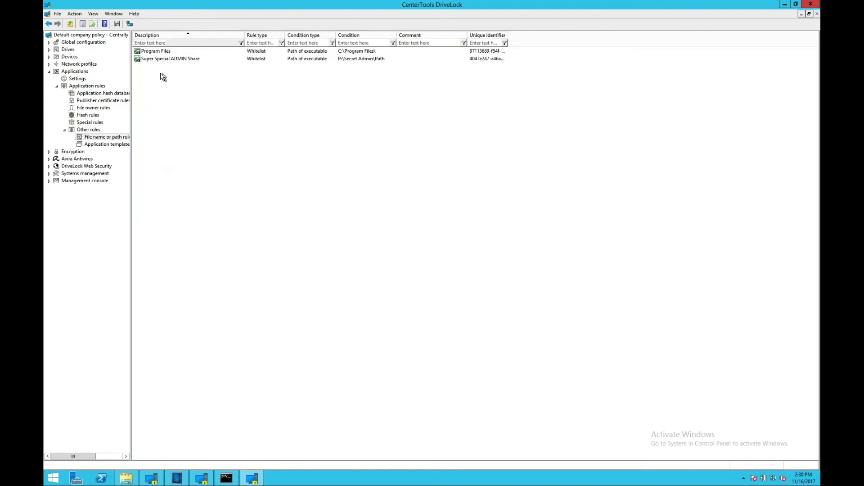
click(185, 53)
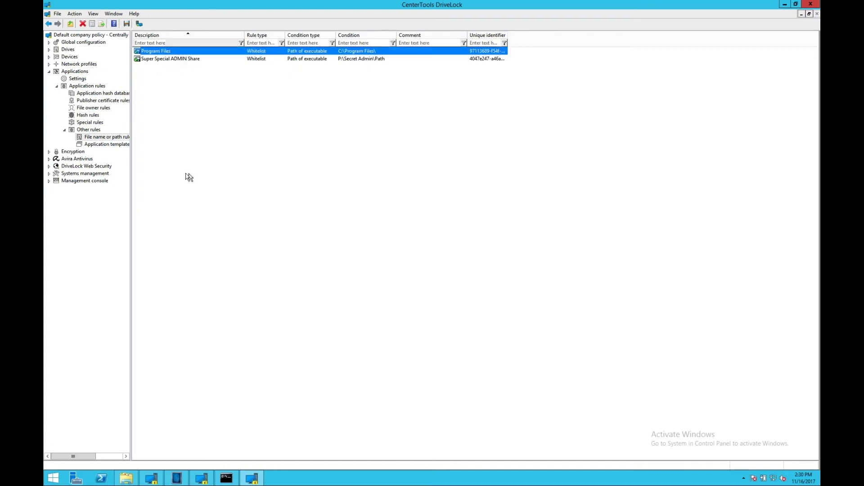
click(203, 165)
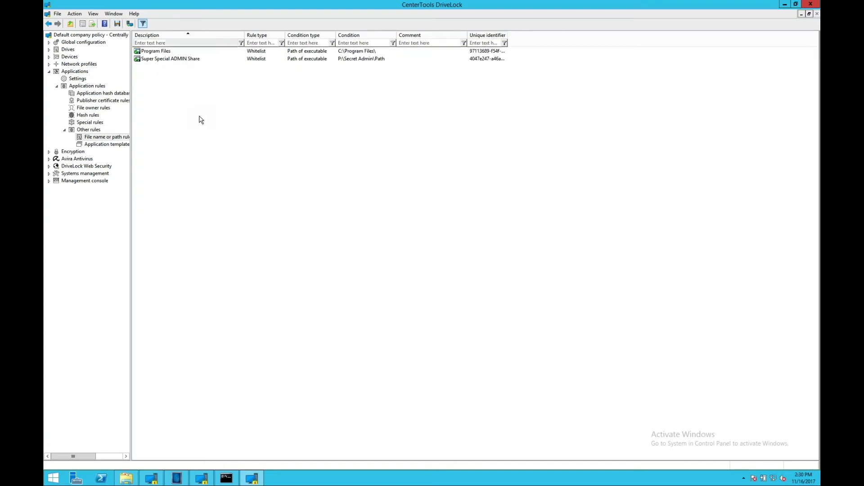
right_click(188, 136)
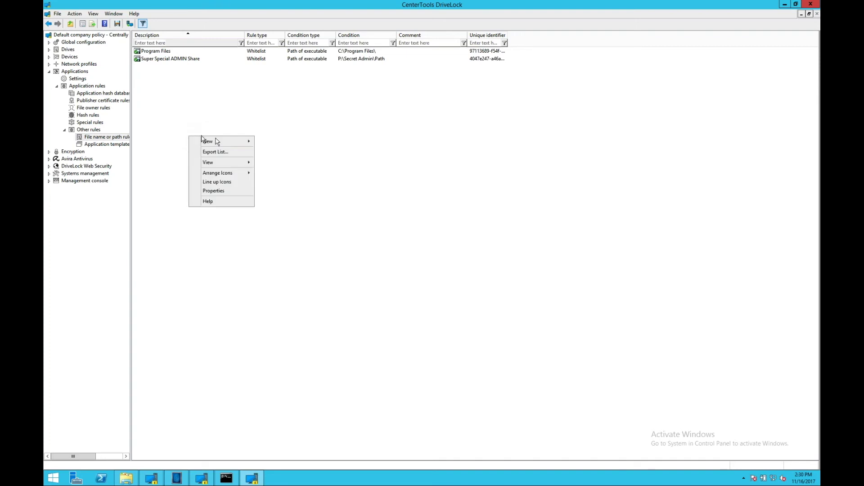
mouse_move(217, 140)
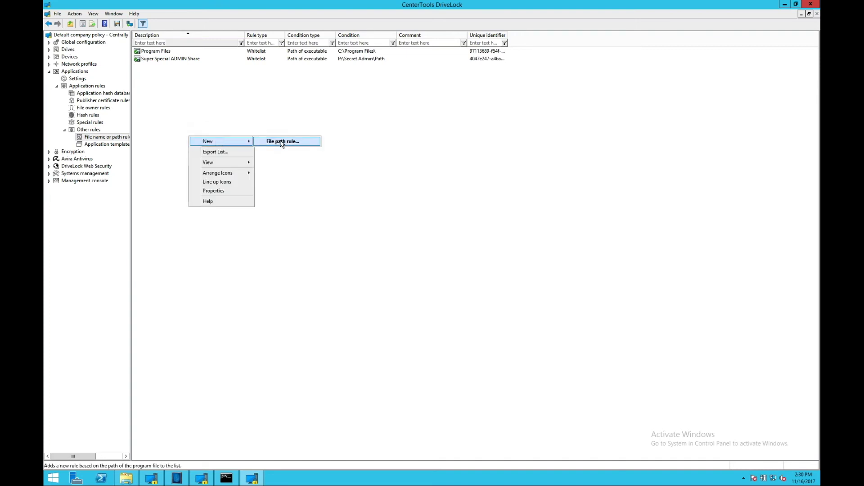
click(162, 64)
- Open the Super Special ADMIN Share rule's properties and select its full path value
click(166, 64)
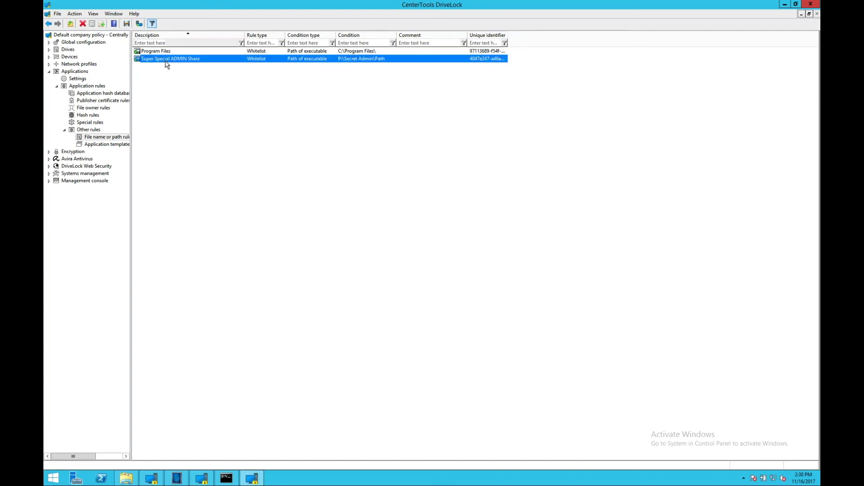
drag(456, 152, 323, 161)
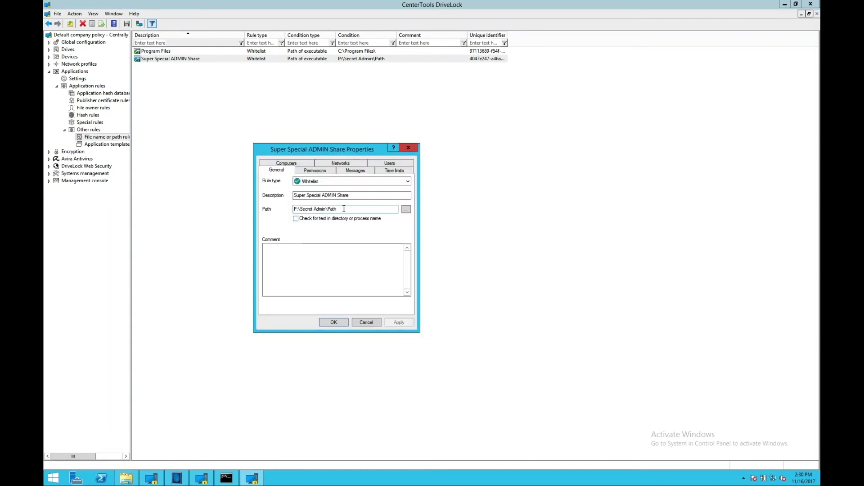
drag(344, 208, 269, 210)
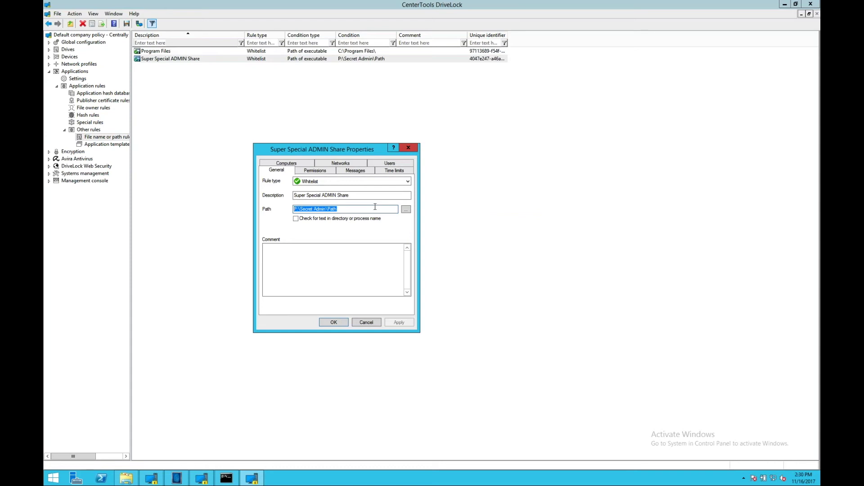
- Review the rule's users, notification, active hours, network and computer settings, then close it unchanged
click(314, 173)
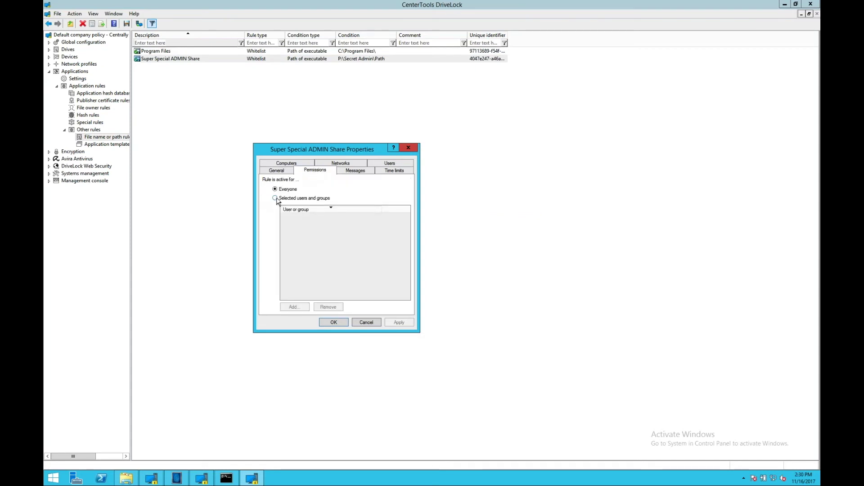
click(372, 173)
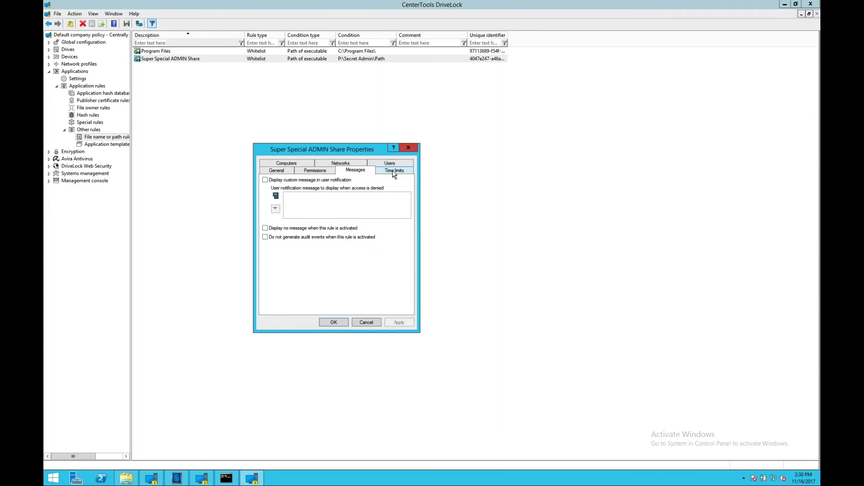
click(393, 171)
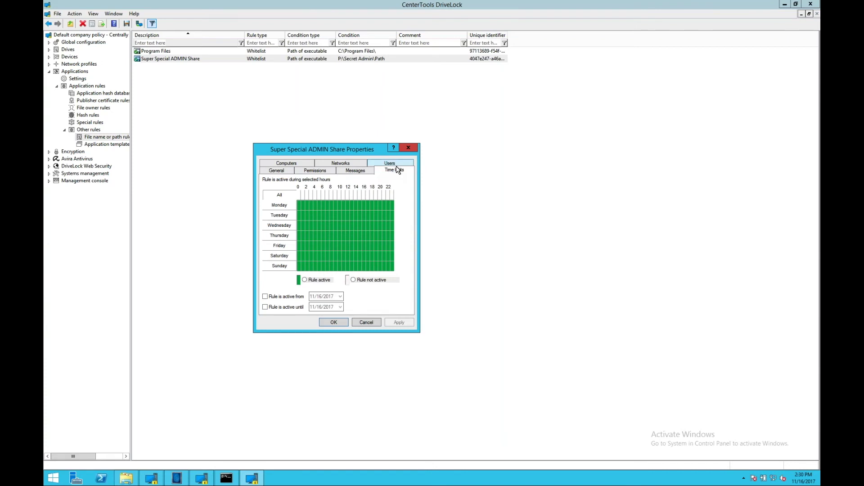
click(347, 165)
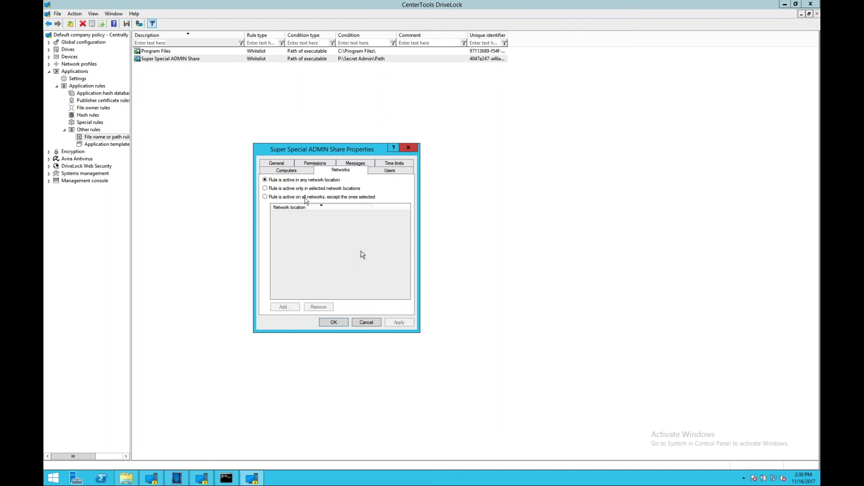
click(280, 165)
click(280, 167)
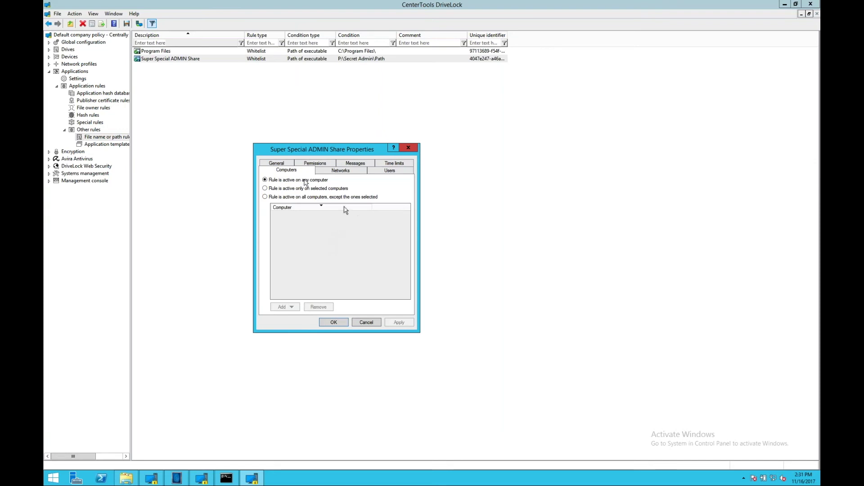
click(278, 163)
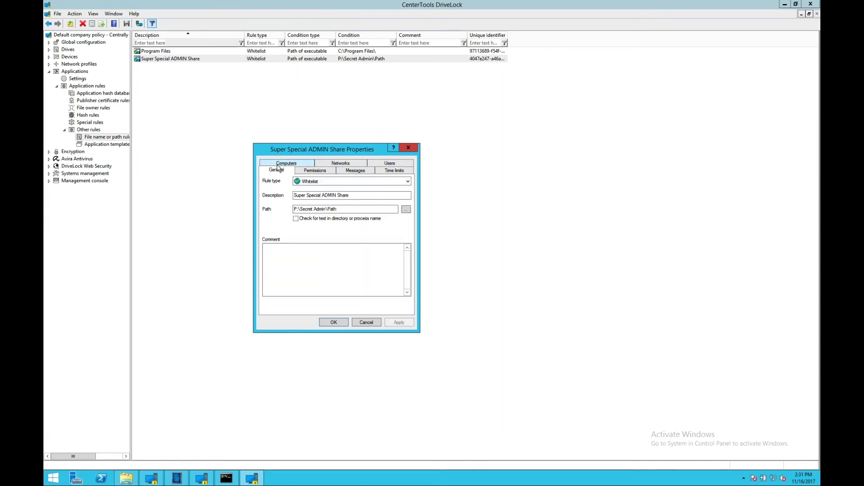
click(408, 147)
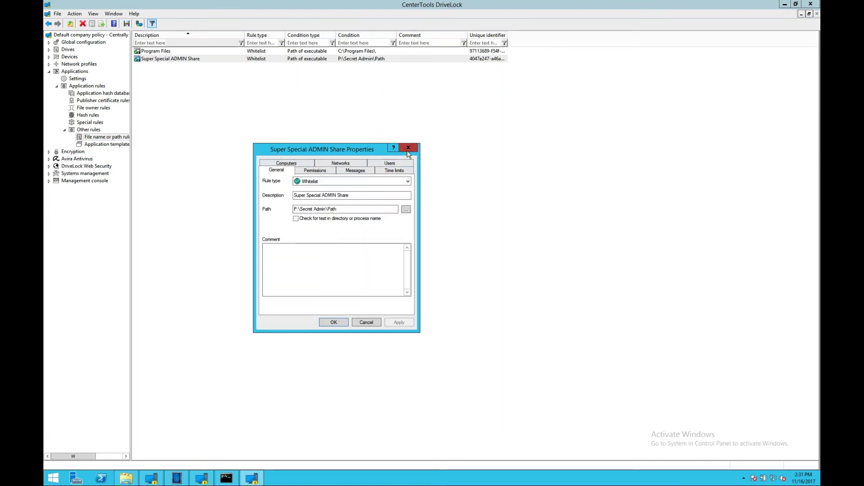
double_click(166, 51)
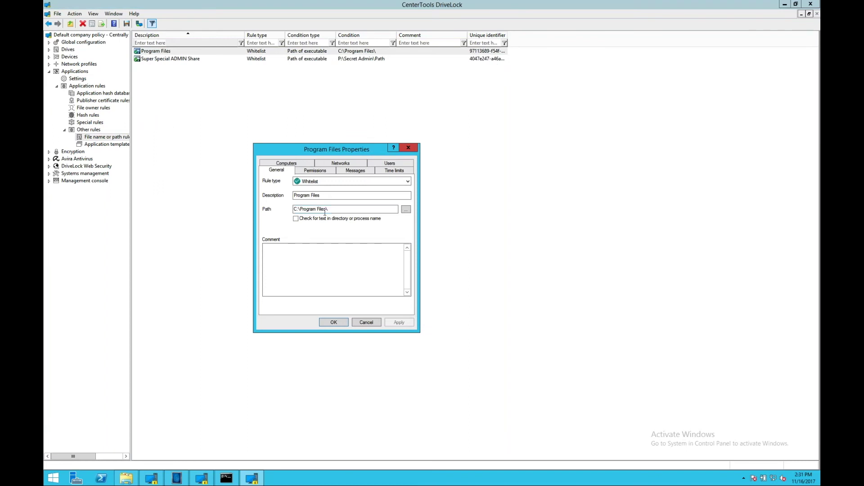
click(316, 181)
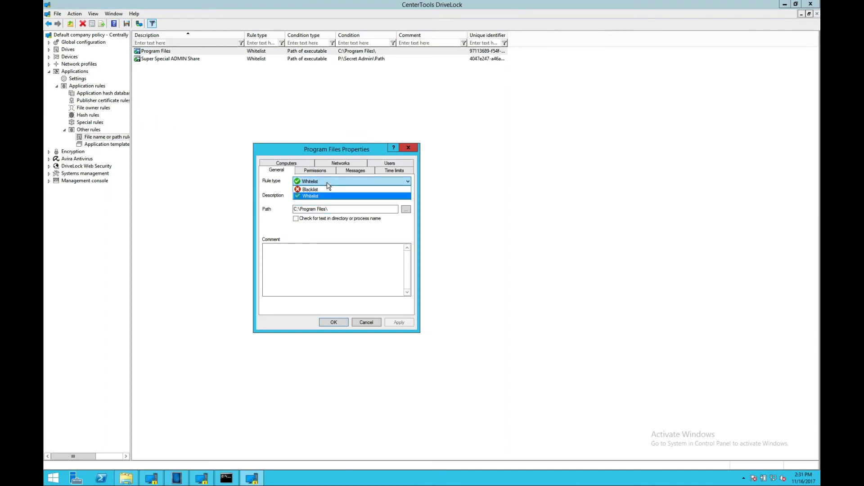
click(412, 150)
click(411, 150)
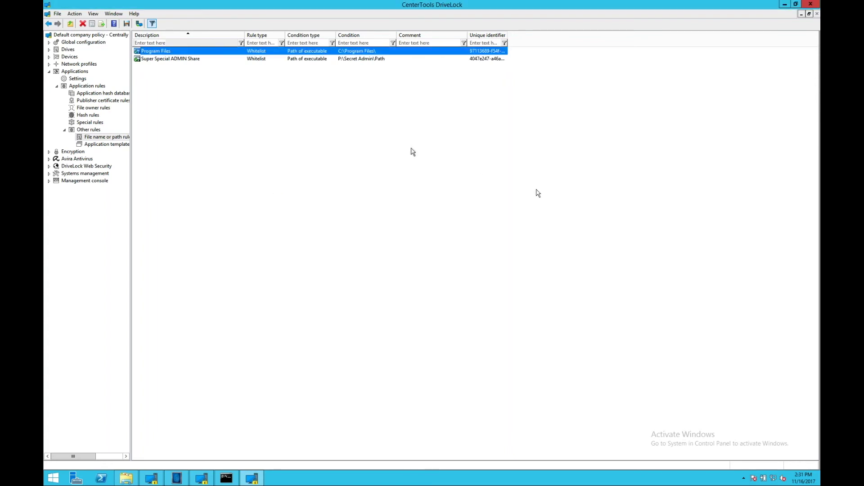
- List the Adobe Reader 8.00, McAfee VirusScan 8.5 and Microsoft Office 2007 templates and select Microsoft Office 2007
click(127, 145)
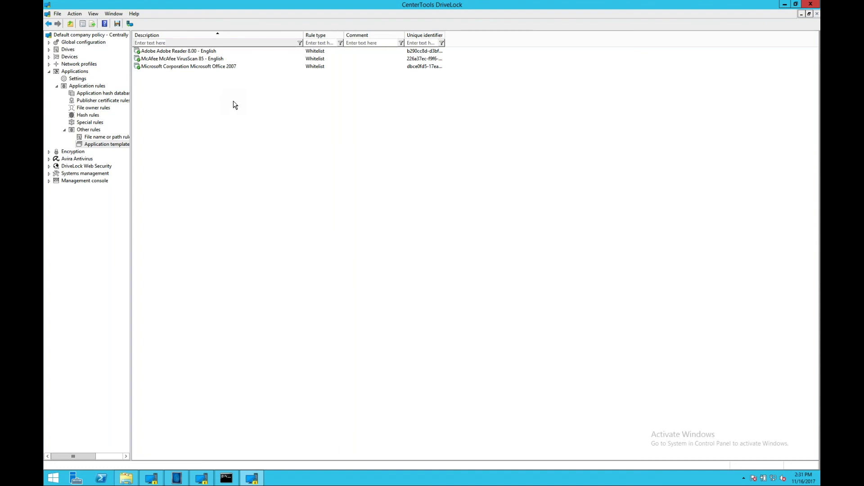
click(198, 66)
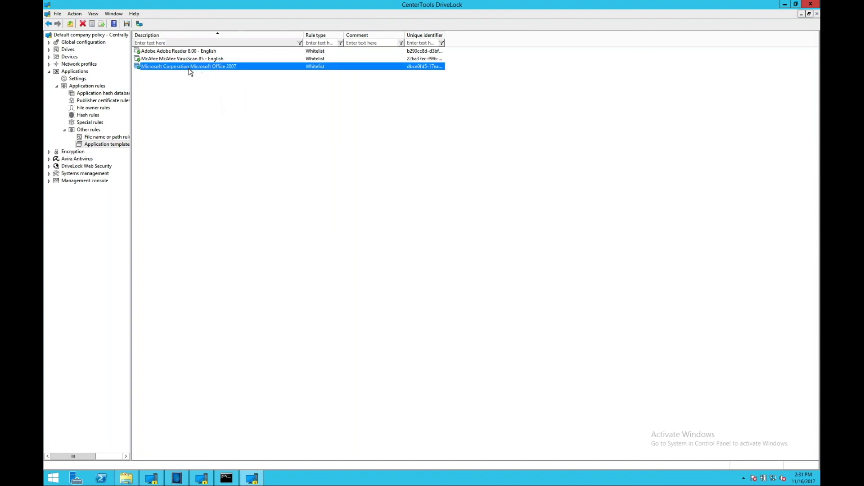
- Re-import the Office 2007 template's files from the Microsoft Corporation > Microsoft Office 2007 database entry
double_click(228, 68)
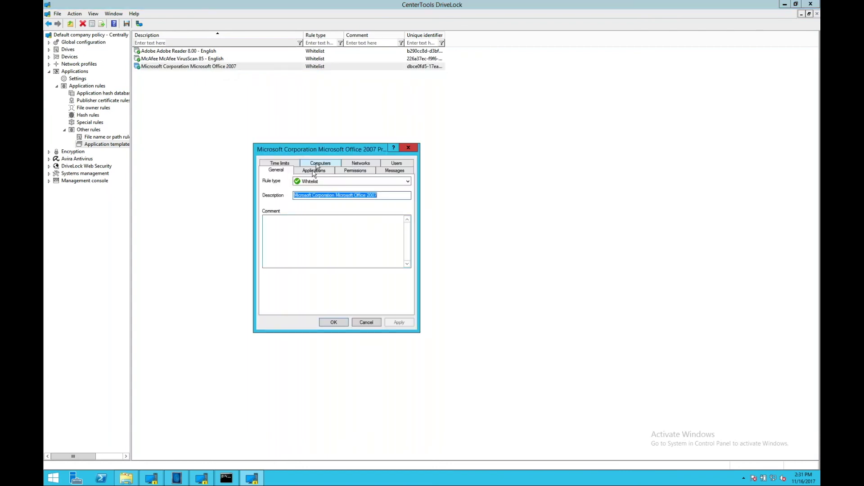
click(314, 173)
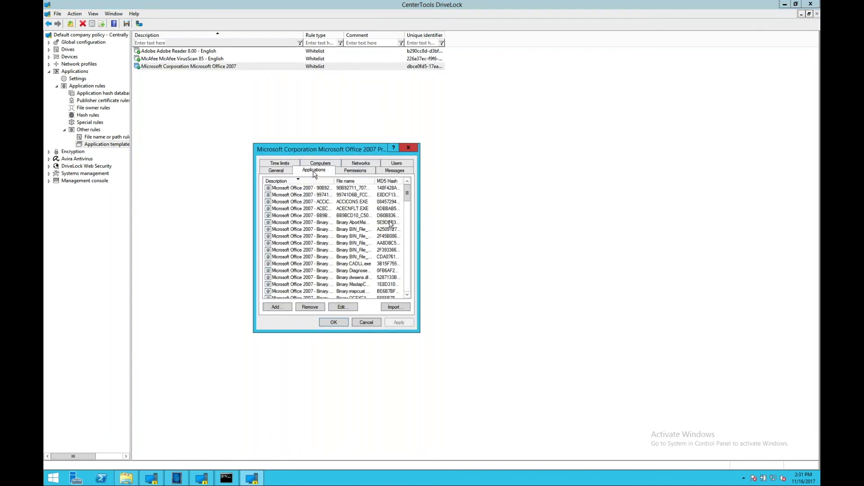
click(394, 308)
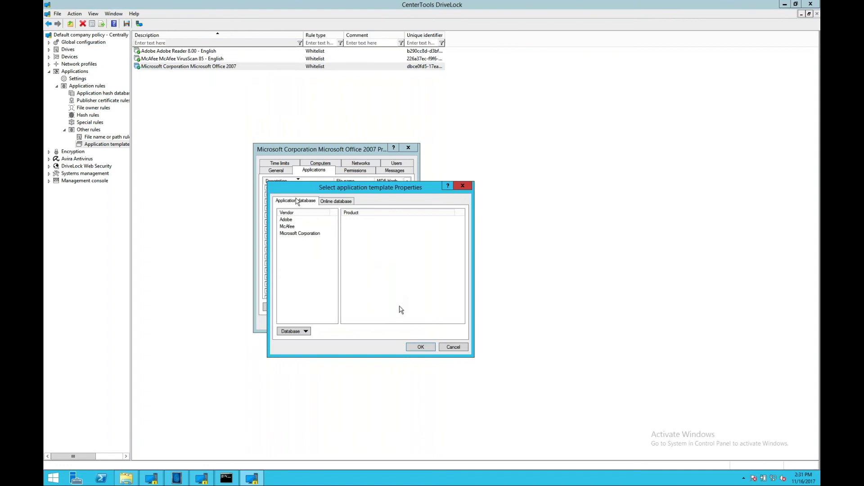
click(292, 233)
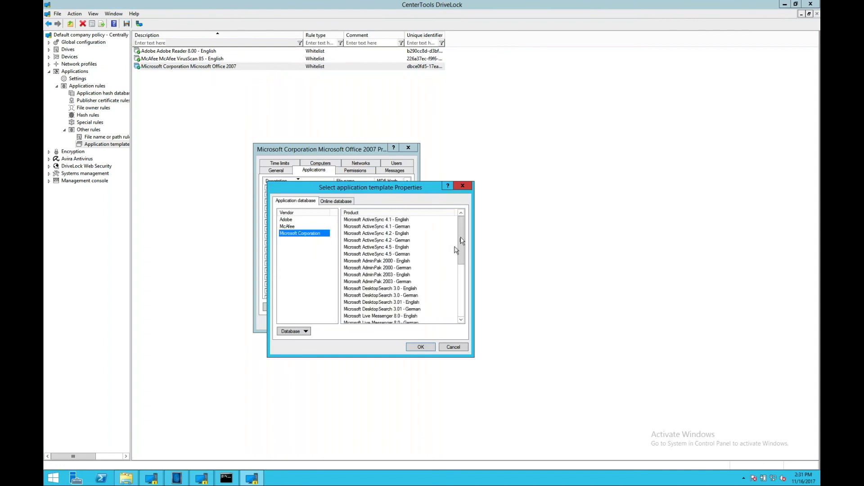
drag(461, 247, 463, 316)
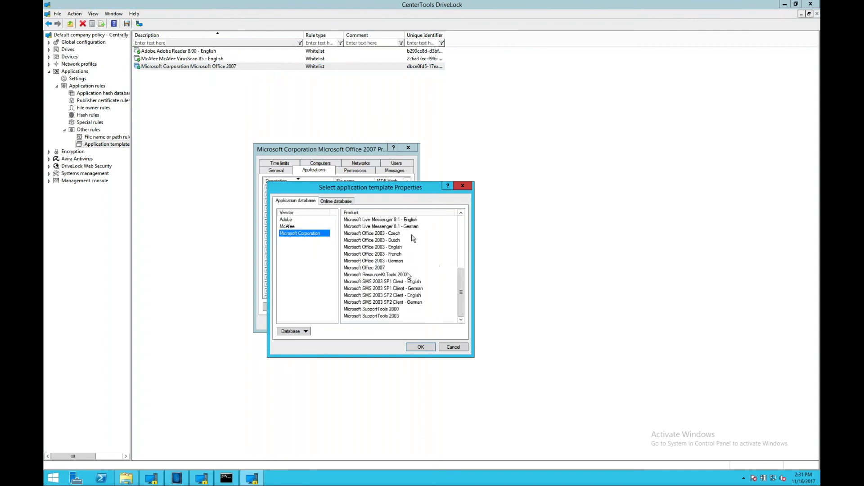
click(391, 268)
key(Return)
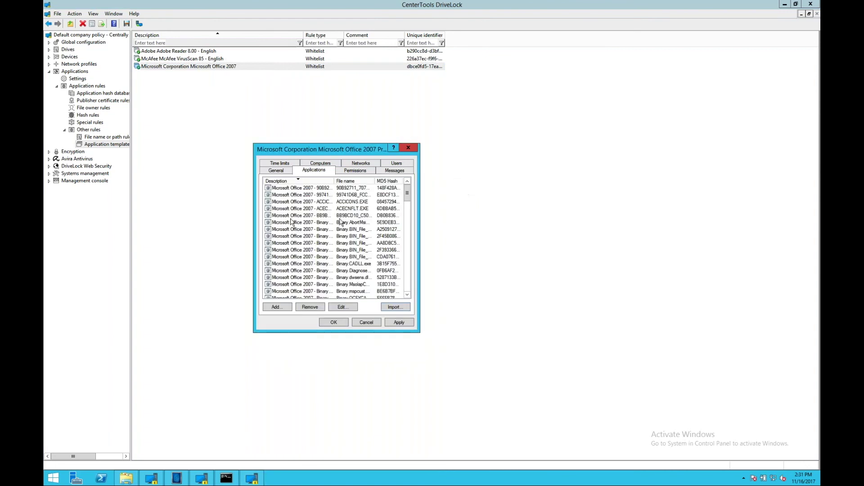
mouse_move(408, 198)
mouse_down()
mouse_move(414, 304)
mouse_move(407, 193)
mouse_up()
- Restrict the template to selected users and groups, then review its remaining settings tabs
click(358, 172)
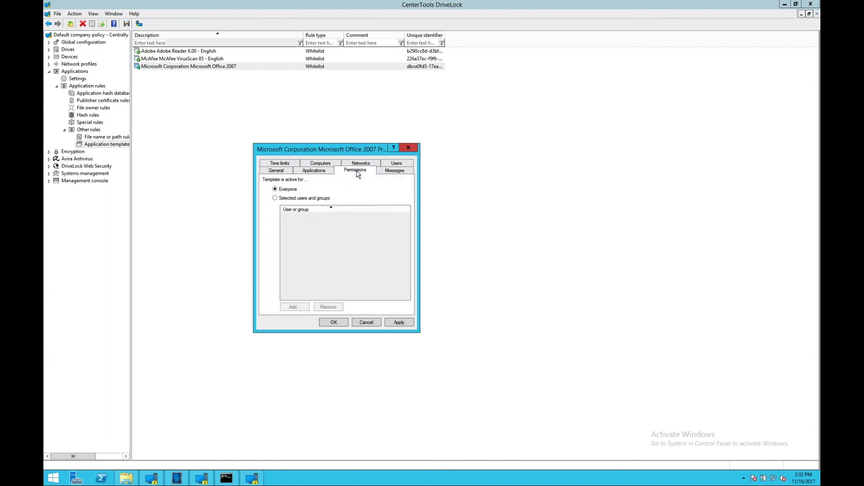
click(309, 198)
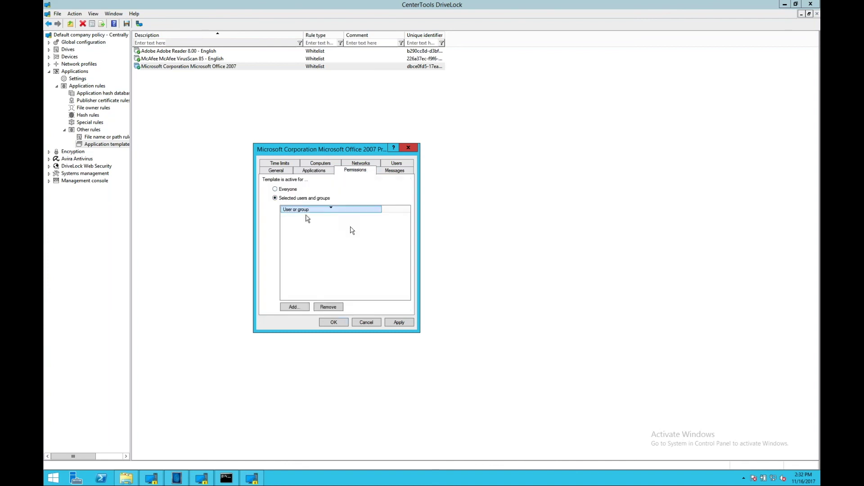
click(399, 173)
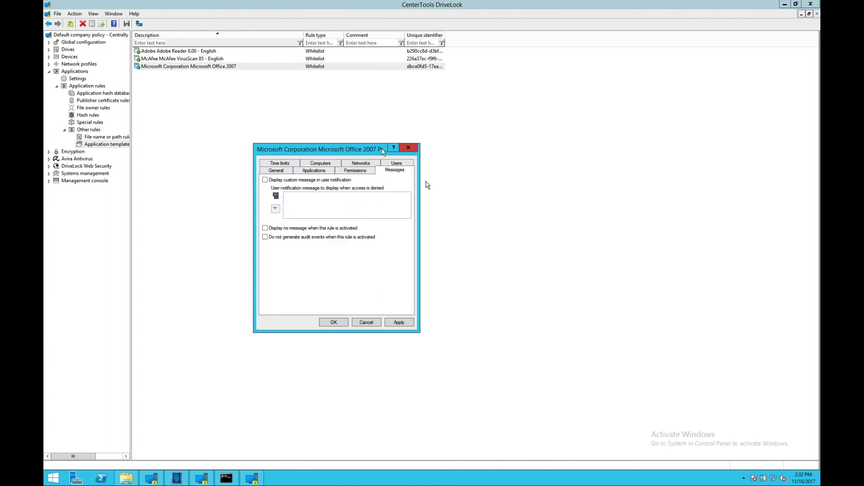
click(397, 163)
click(360, 170)
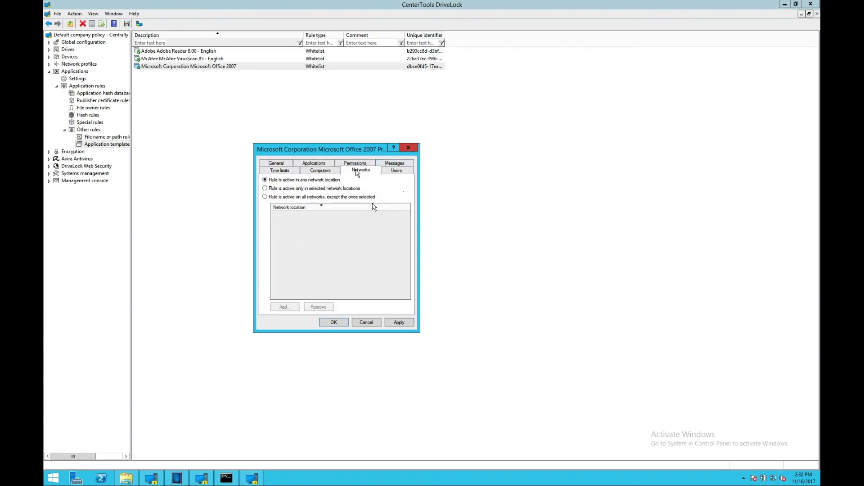
click(317, 170)
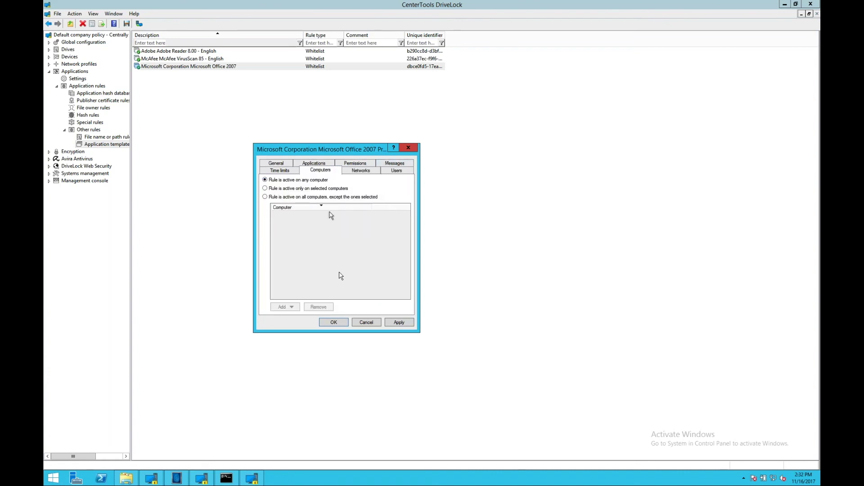
click(285, 171)
click(275, 164)
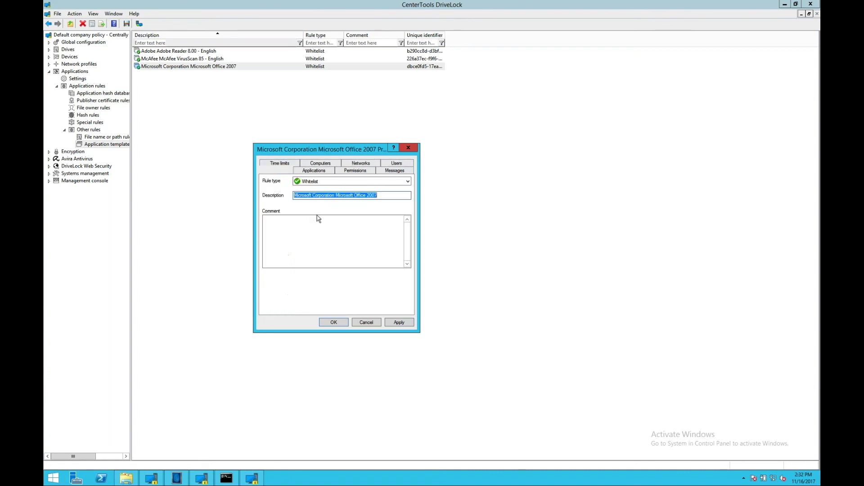
click(340, 322)
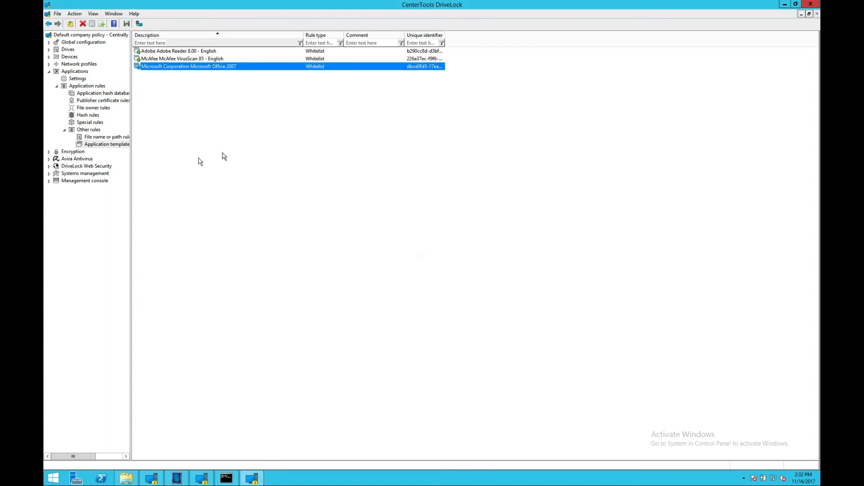
click(220, 59)
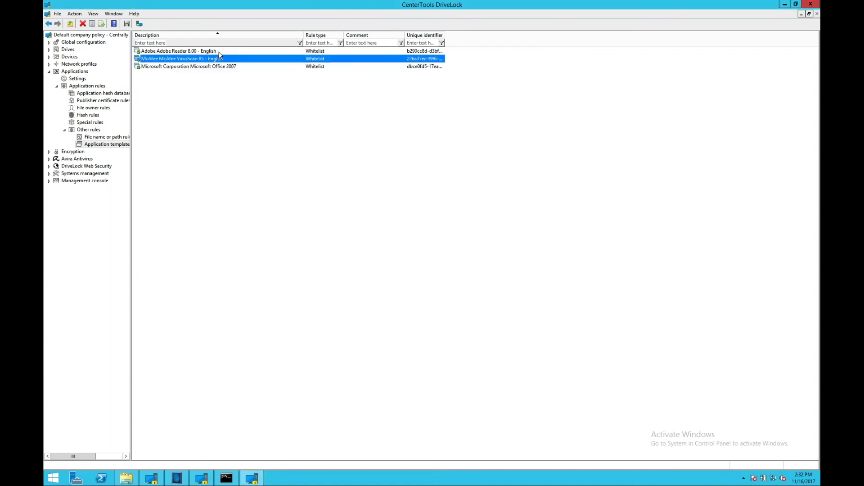
click(220, 51)
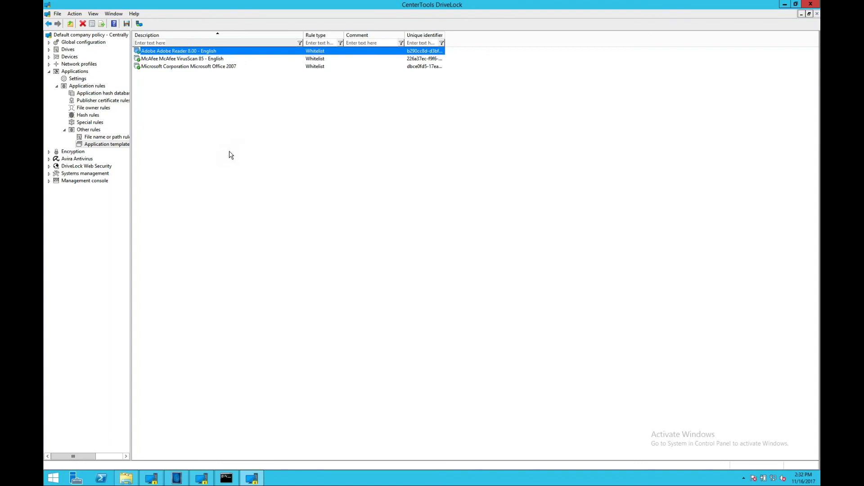